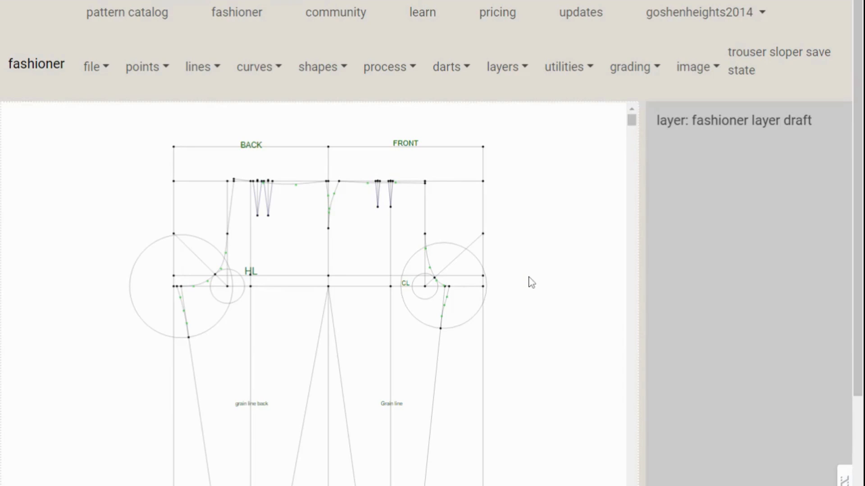
# Examine the back and front trouser sloper draft from the waistline down the legs
pyautogui.scroll(-1, 532, 283)
pyautogui.click(634, 132)
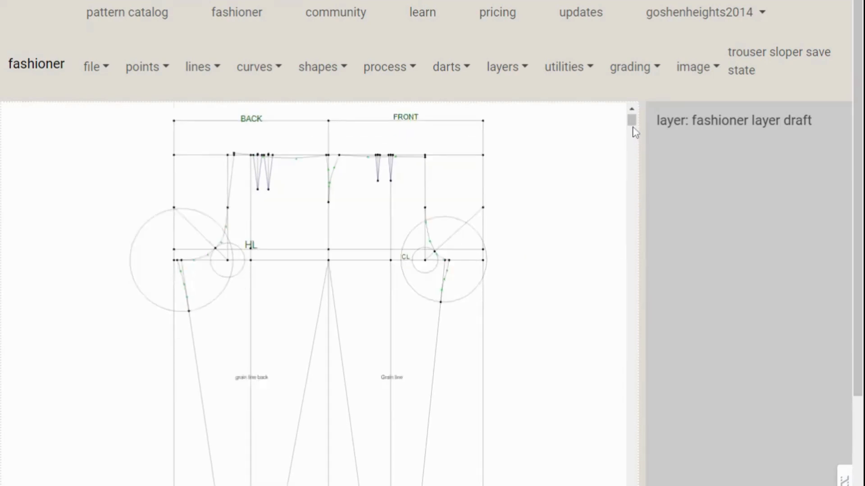
pyautogui.click(631, 123)
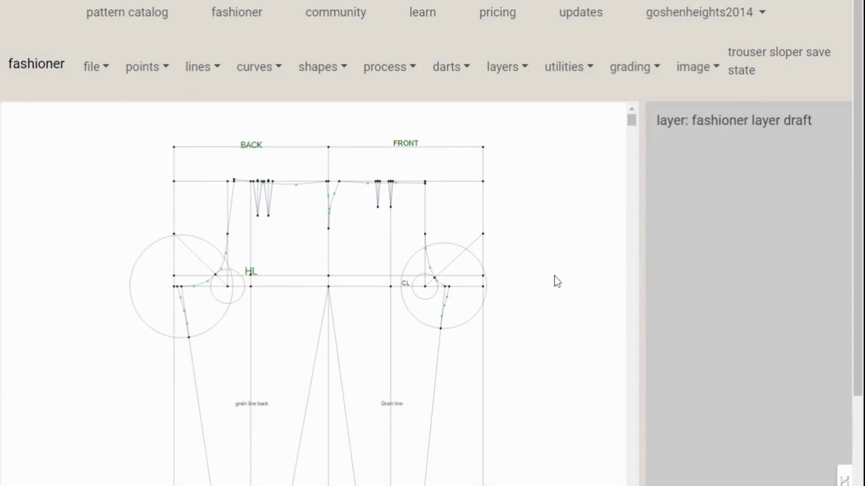
pyautogui.scroll(1, 557, 281)
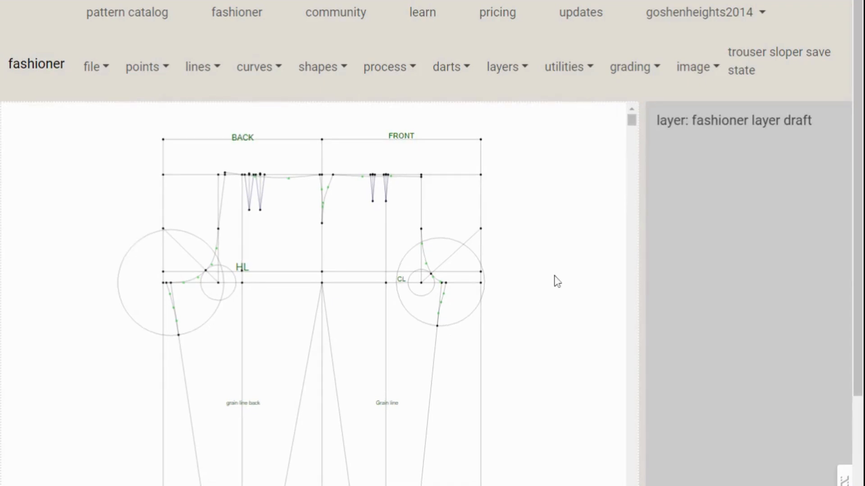
pyautogui.scroll(-1, 557, 282)
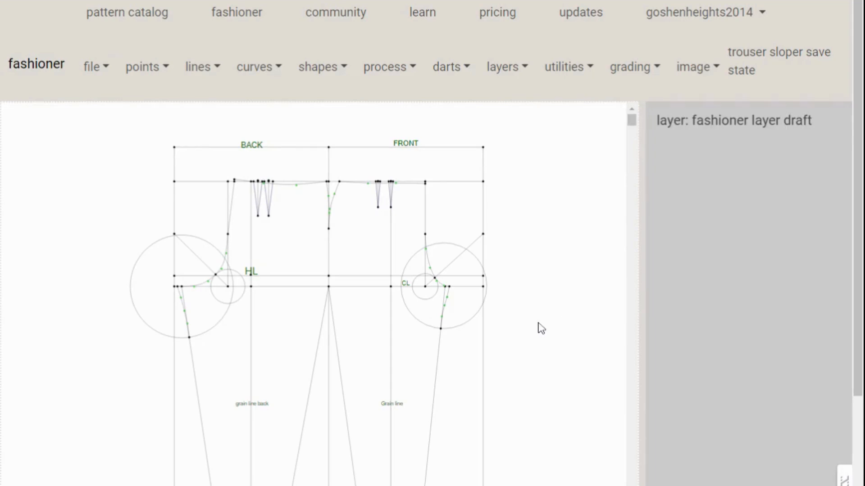
pyautogui.scroll(1, 541, 328)
pyautogui.scroll(-1, 541, 328)
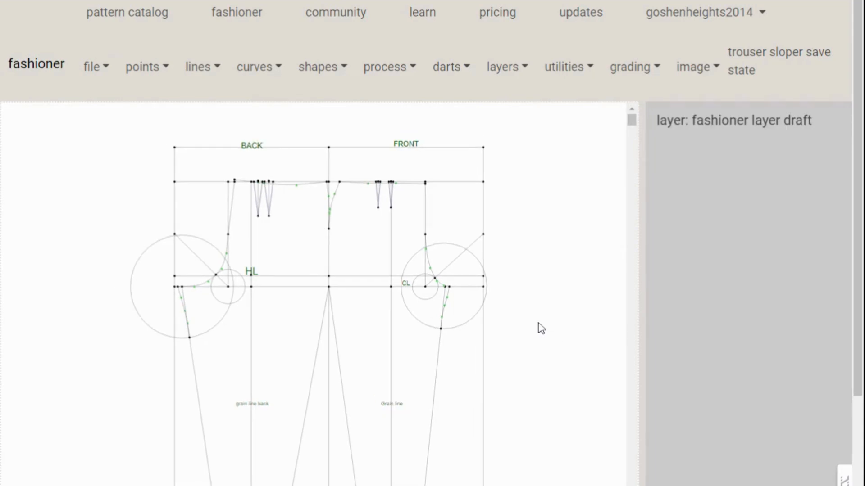
pyautogui.scroll(-1, 541, 328)
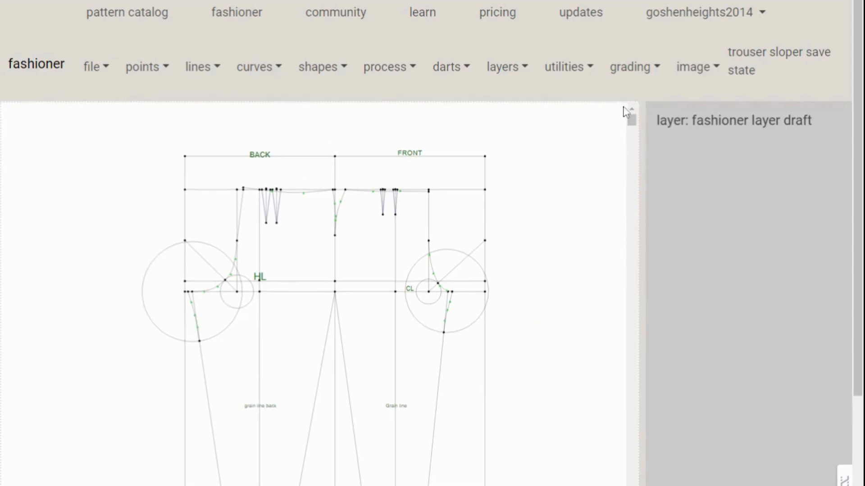
pyautogui.moveTo(632, 124); pyautogui.dragTo(631, 120)
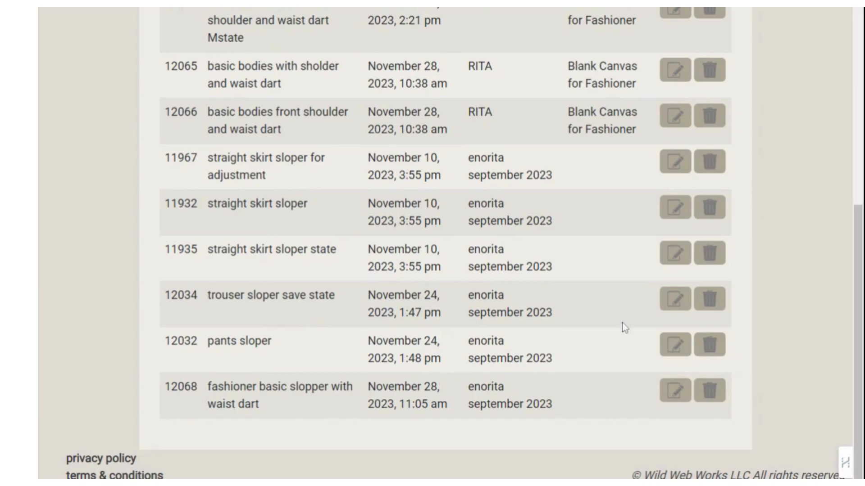
# Open the saved pattern "trouser sloper save state" for editing
pyautogui.click(675, 300)
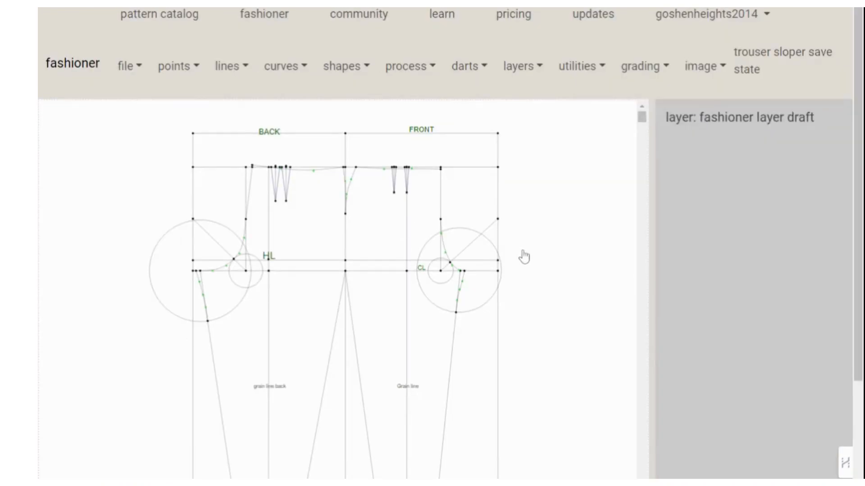
pyautogui.scroll(1, 535, 279)
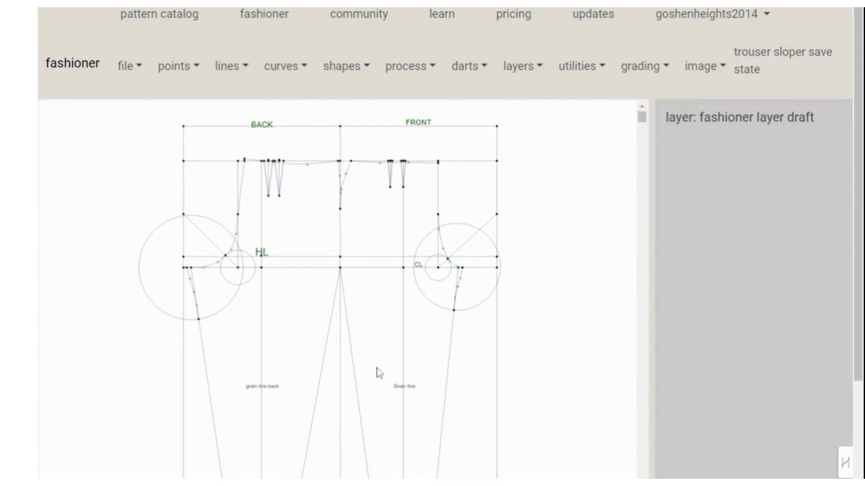
pyautogui.click(138, 68)
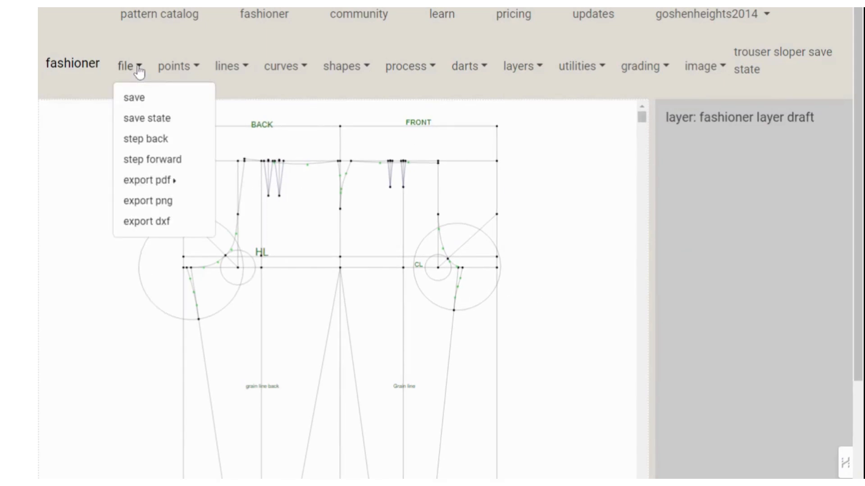
pyautogui.click(150, 122)
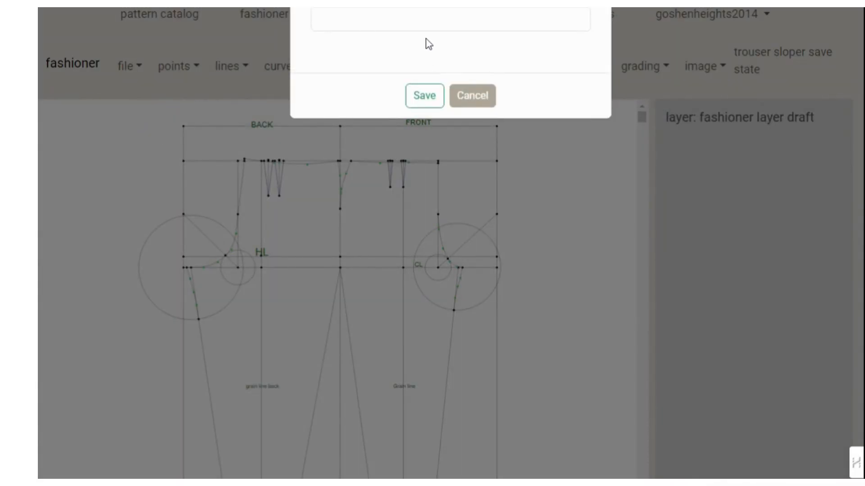
pyautogui.click(470, 96)
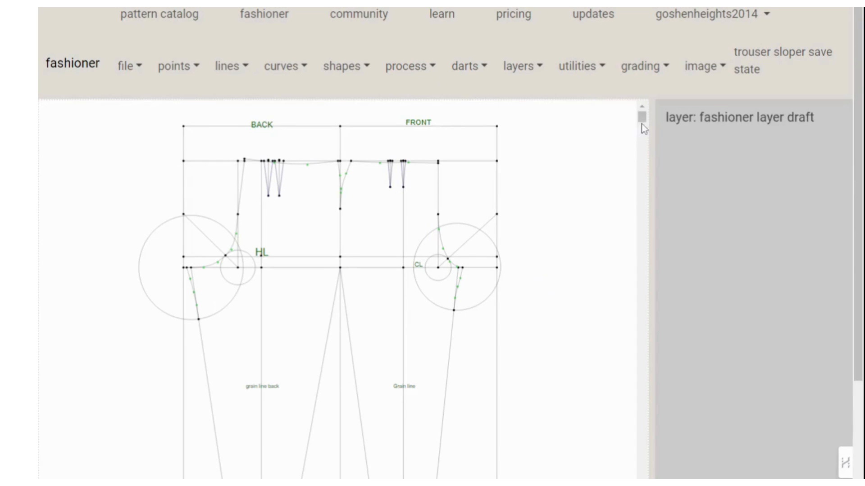
# Convert the front crotch curve to a line with the Keep Curve Shape option and save the conversion
pyautogui.scroll(-3, 643, 127)
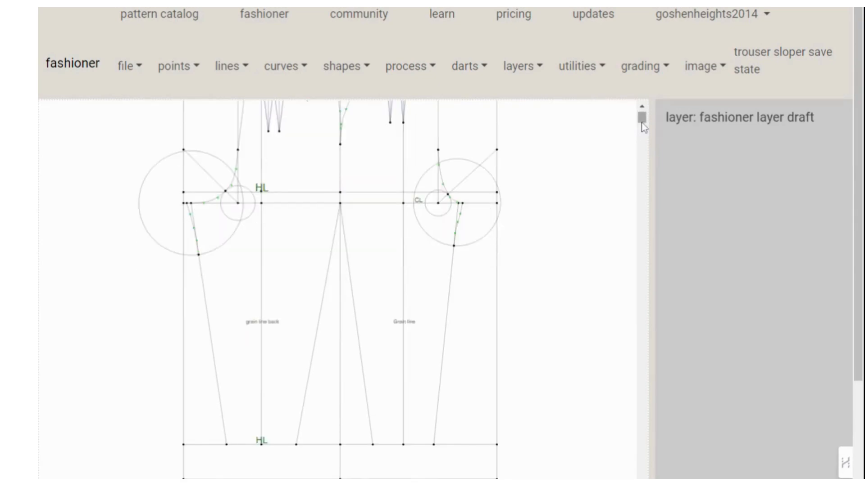
pyautogui.scroll(3, 643, 128)
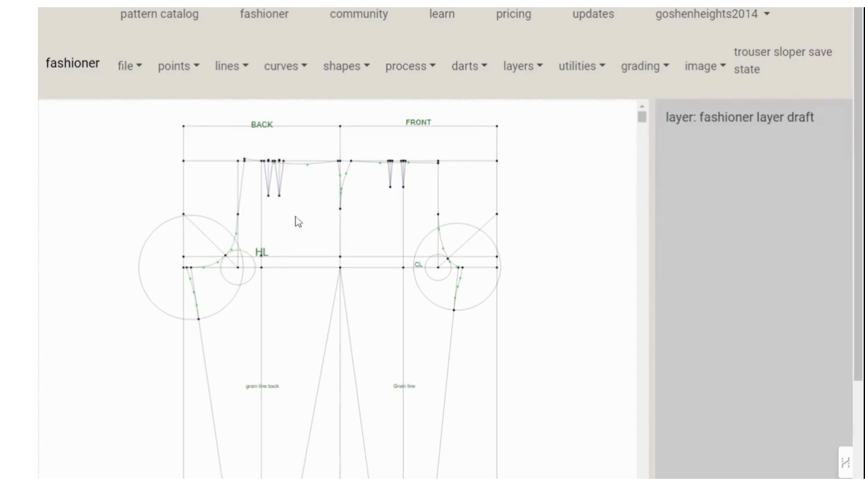
pyautogui.click(291, 69)
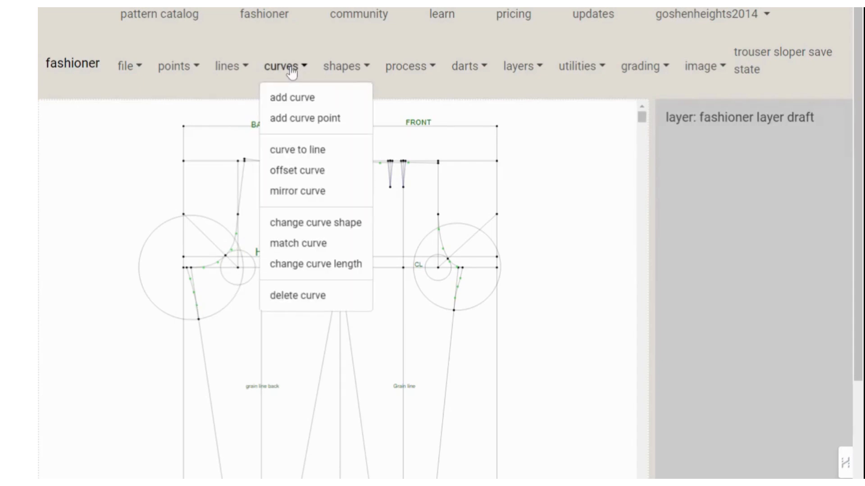
pyautogui.click(302, 151)
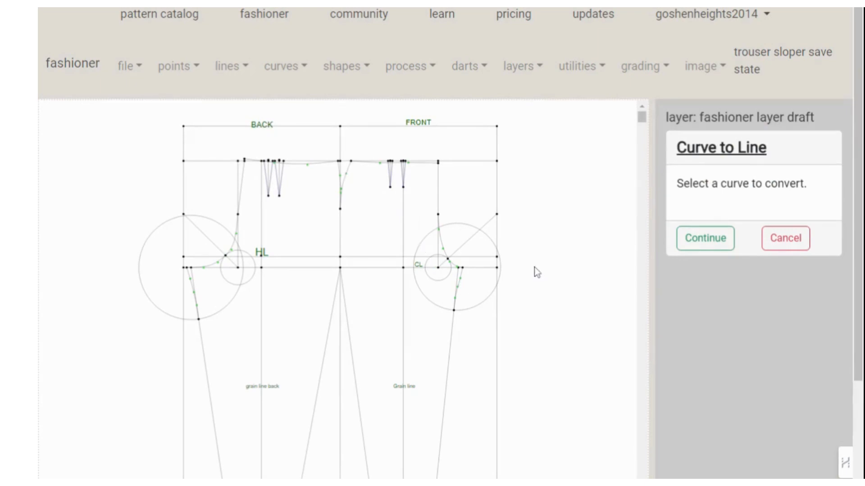
pyautogui.scroll(1, 536, 273)
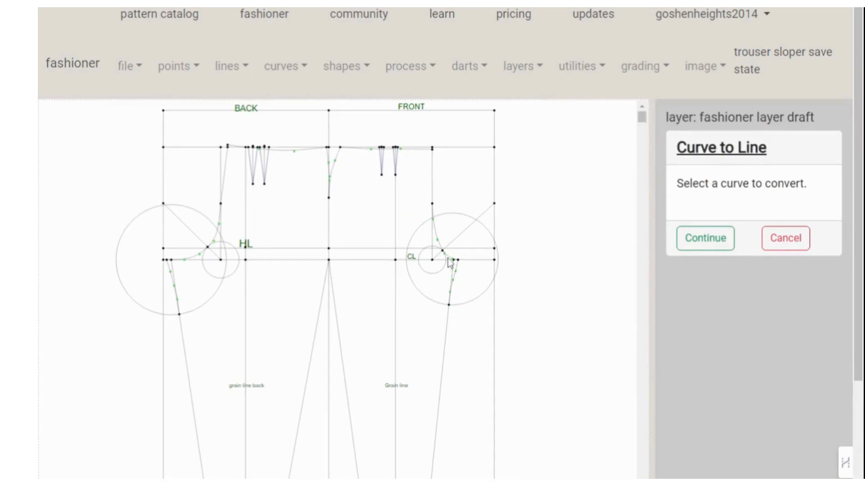
pyautogui.click(435, 223)
pyautogui.click(700, 244)
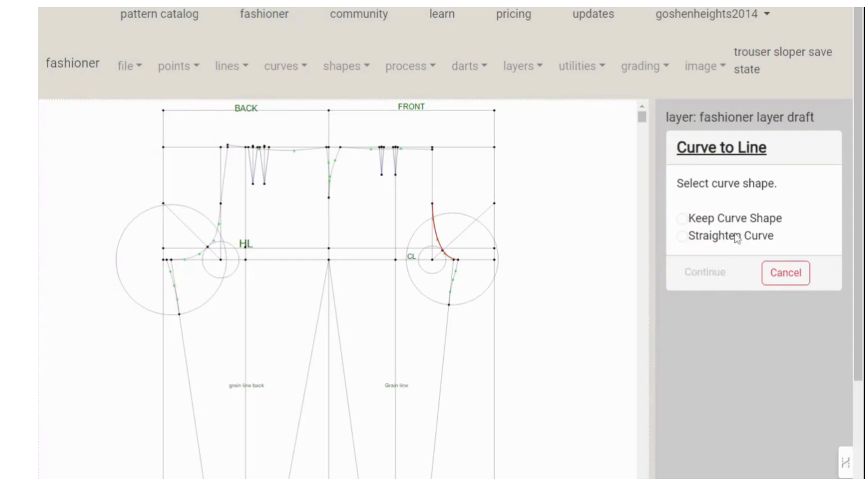
pyautogui.click(681, 219)
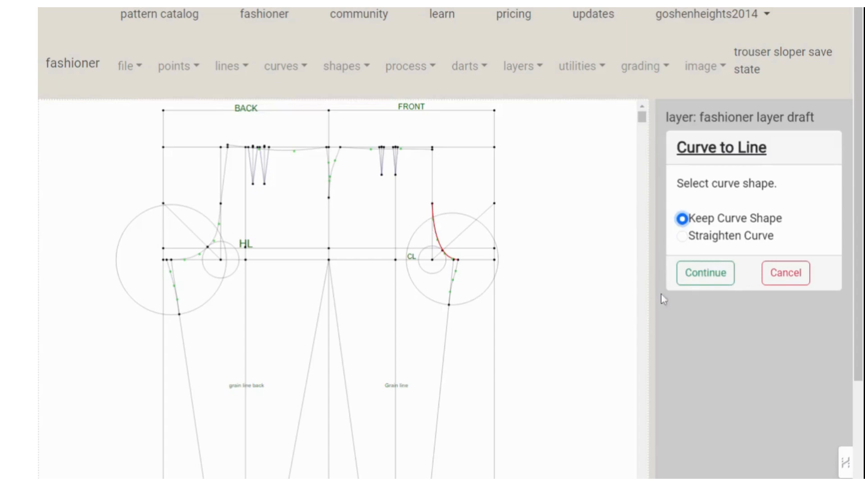
pyautogui.click(707, 273)
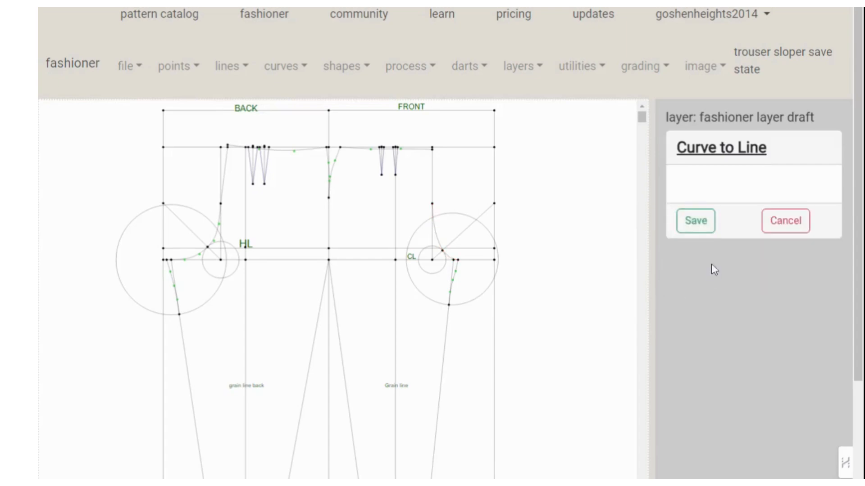
pyautogui.click(702, 227)
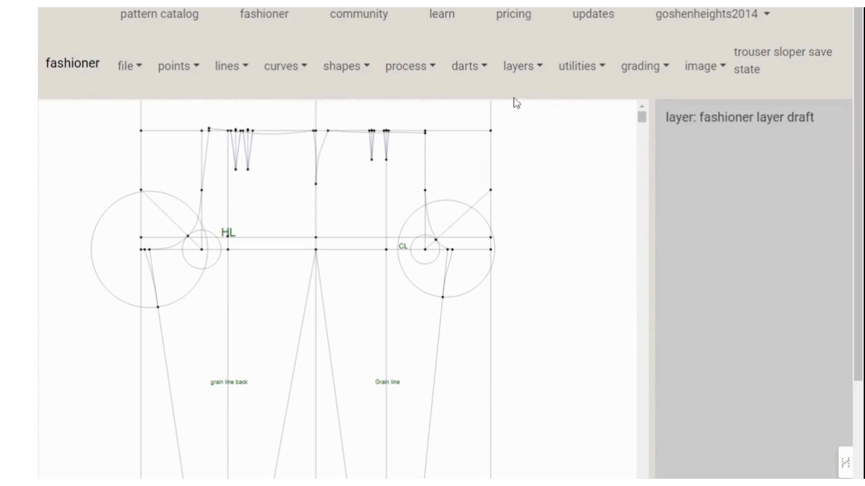
# Add a new layer named HIDE LAYER under the first Fashioner Layer Draft
pyautogui.click(531, 68)
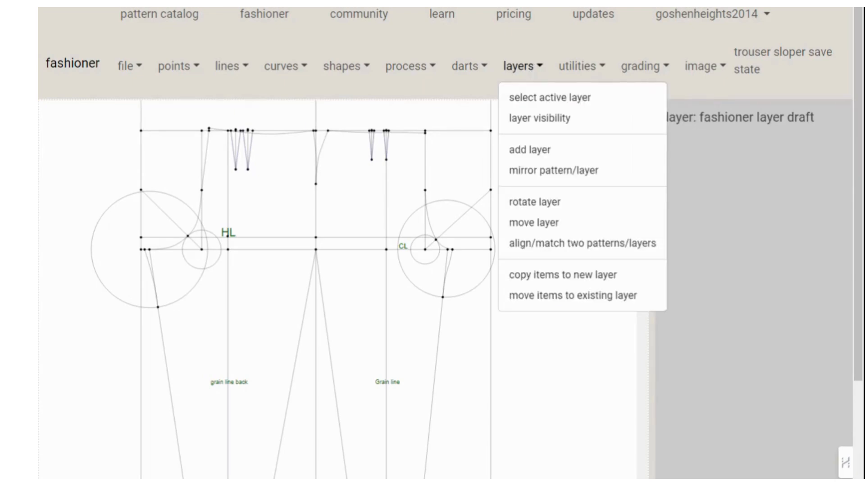
pyautogui.click(529, 152)
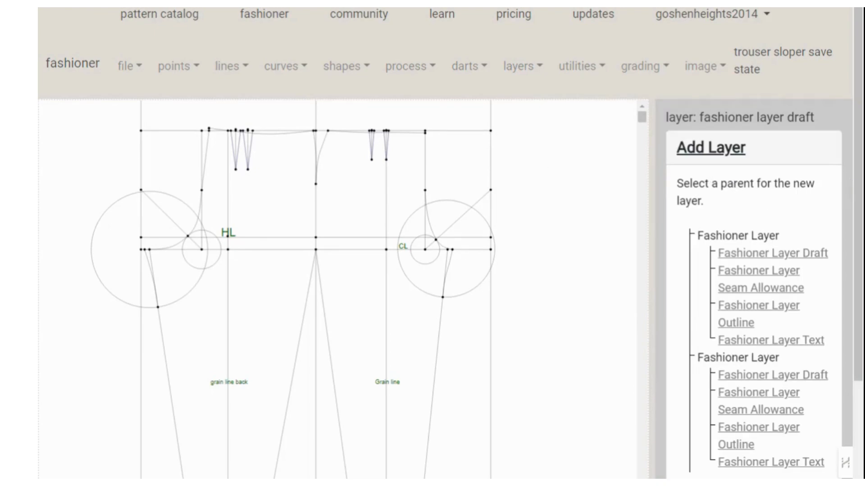
pyautogui.click(768, 256)
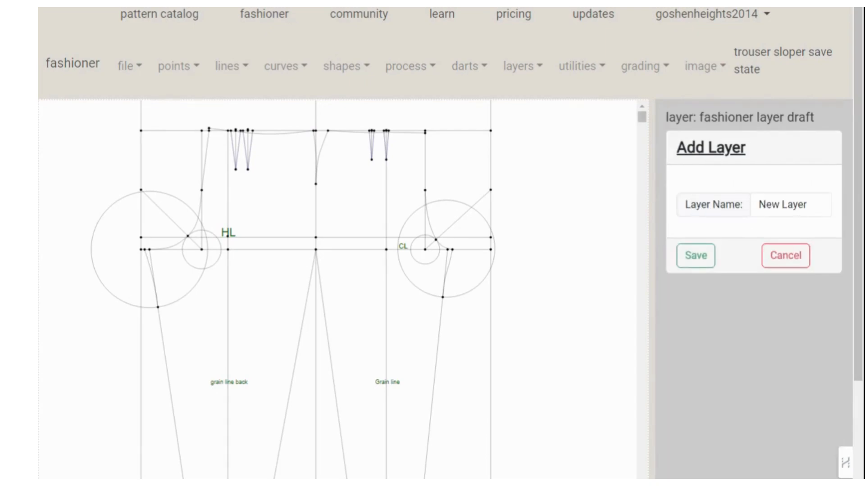
pyautogui.click(768, 205)
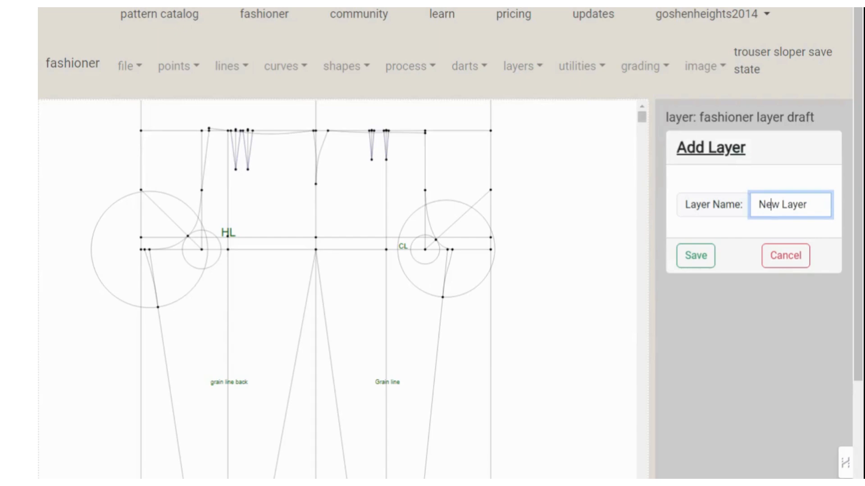
pyautogui.write('h')
pyautogui.press('BackSpace')
pyautogui.press('BackSpace')
pyautogui.press('BackSpace')
pyautogui.press('BackSpace')
pyautogui.press('BackSpace')
pyautogui.press('BackSpace')
pyautogui.press('BackSpace')
pyautogui.write('HIDE IAYER')
pyautogui.press('BackSpace')
pyautogui.write('L')
pyautogui.click(691, 262)
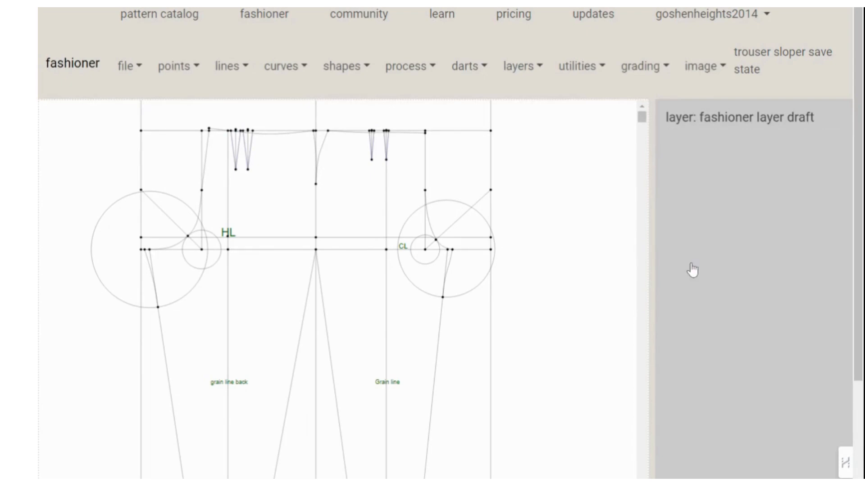
# Move the four crotch construction circles, the diagonals and the horizontal and vertical construction lines to the existing HIDE LAYER and save
pyautogui.click(520, 70)
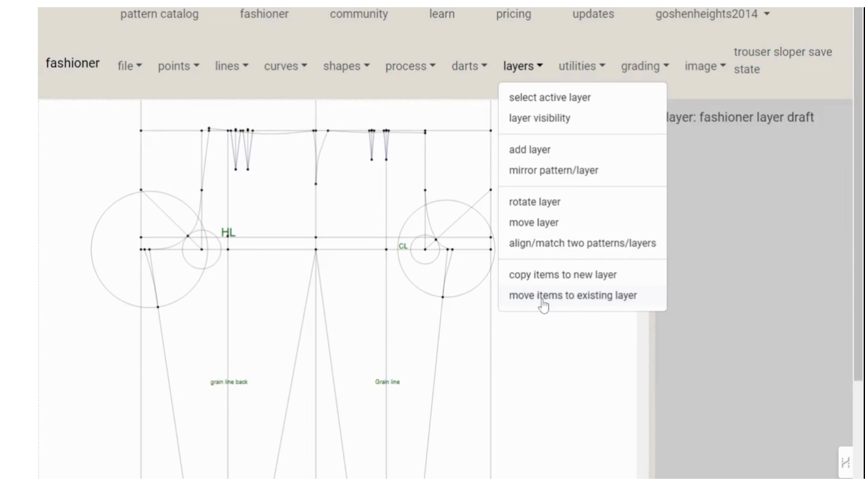
pyautogui.click(579, 305)
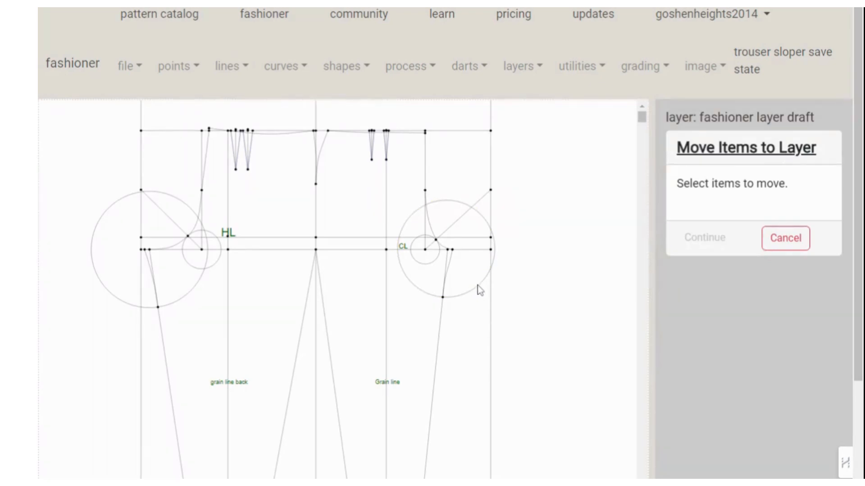
pyautogui.scroll(2, 526, 282)
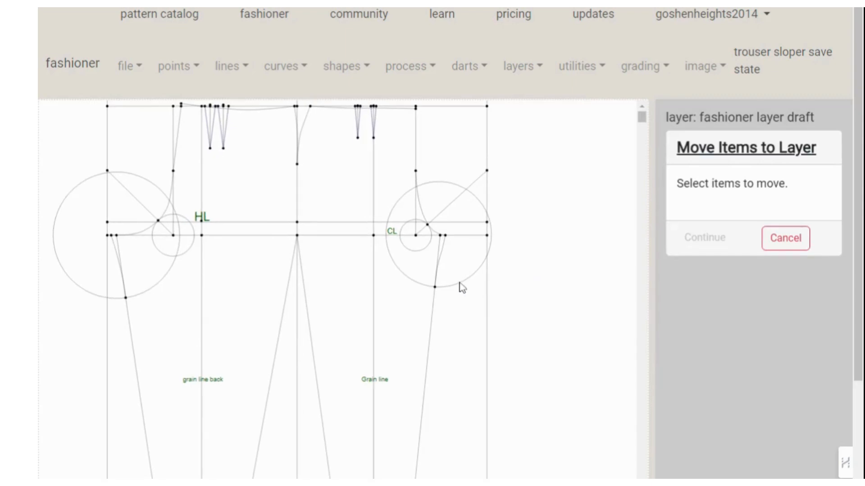
pyautogui.click(401, 201)
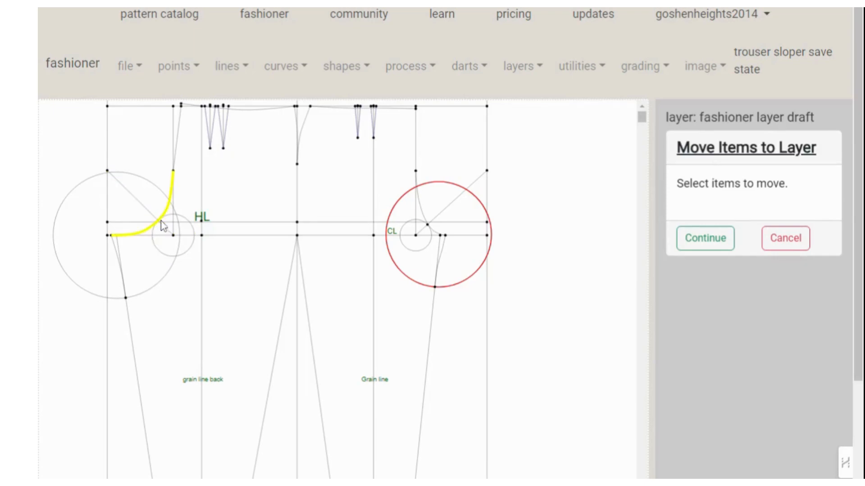
pyautogui.click(161, 254)
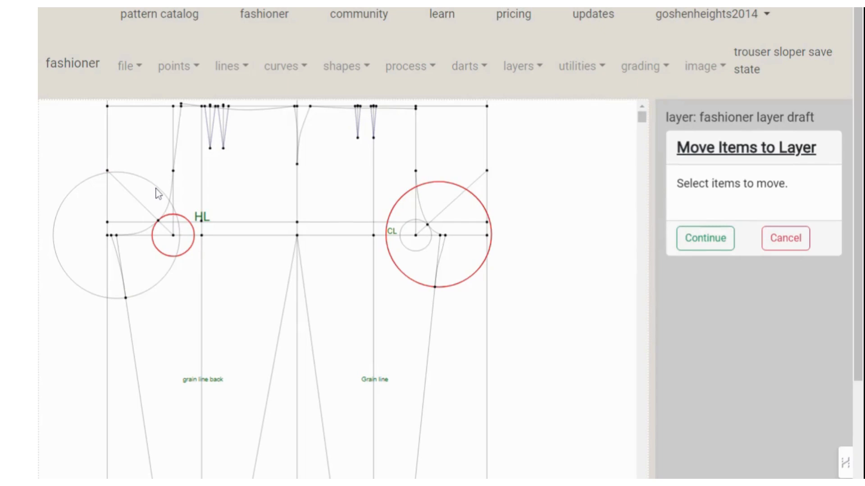
pyautogui.click(139, 181)
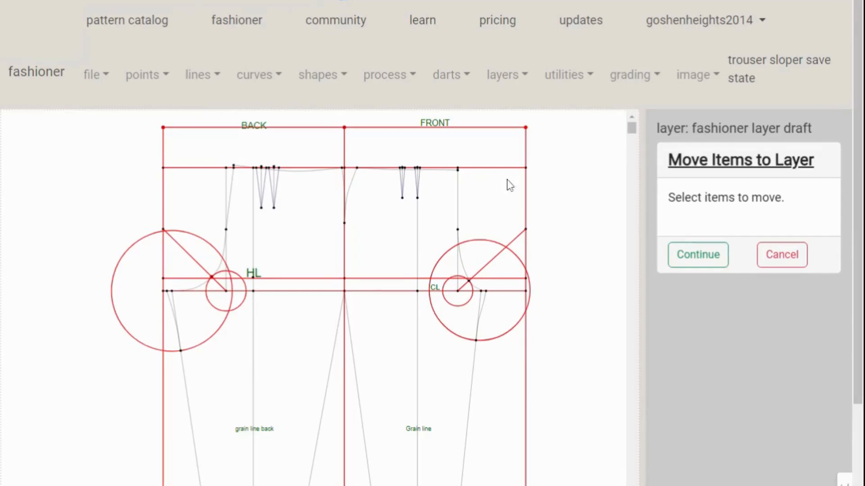
pyautogui.scroll(1, 563, 216)
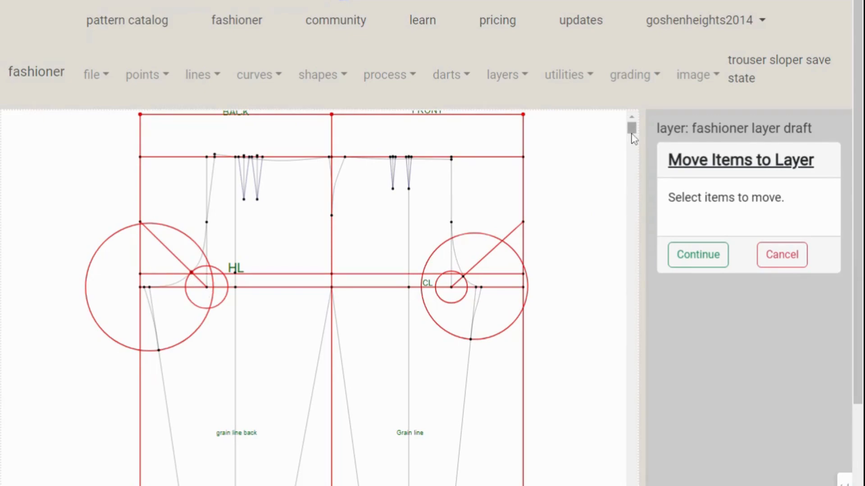
pyautogui.scroll(-3, 634, 157)
pyautogui.moveTo(634, 157)
pyautogui.mouseDown()
pyautogui.moveTo(631, 168)
pyautogui.moveTo(632, 133)
pyautogui.mouseUp()
pyautogui.click(698, 264)
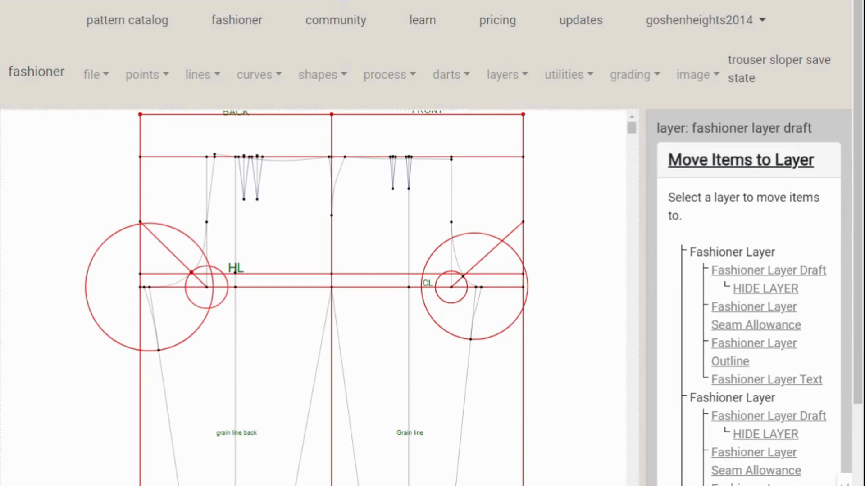
pyautogui.click(767, 291)
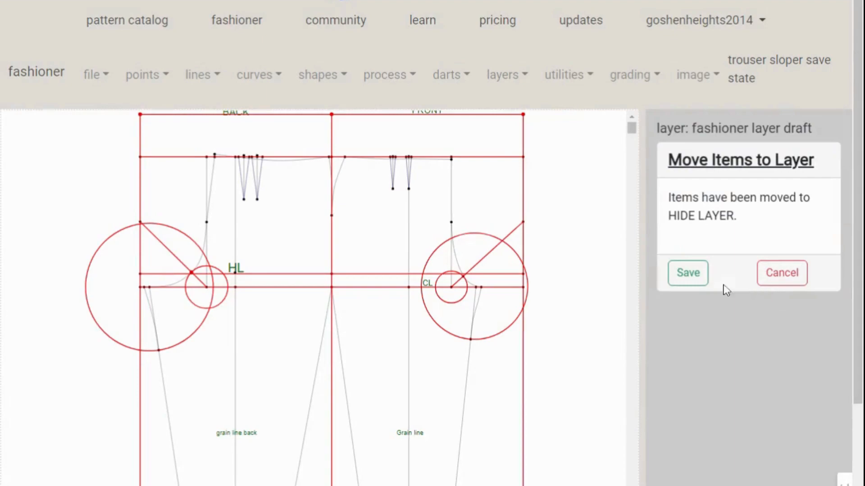
pyautogui.click(689, 273)
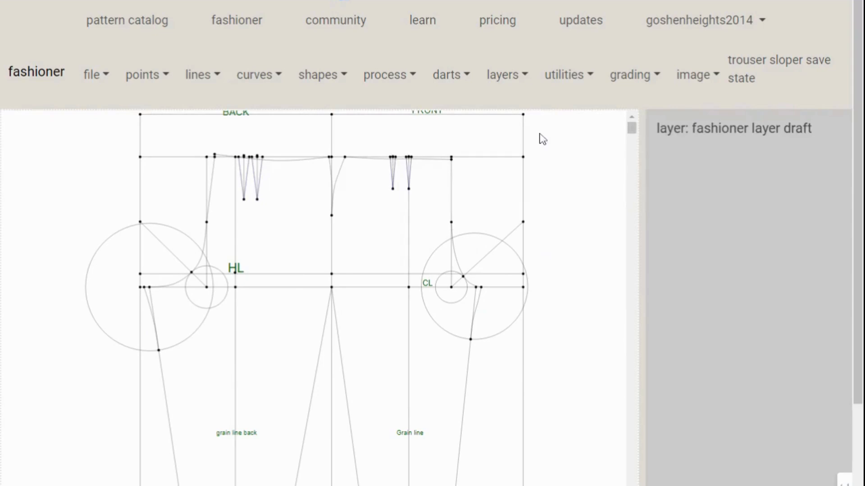
# Turn off the visibility of HIDE LAYER under the first Fashioner Layer Draft
pyautogui.click(514, 84)
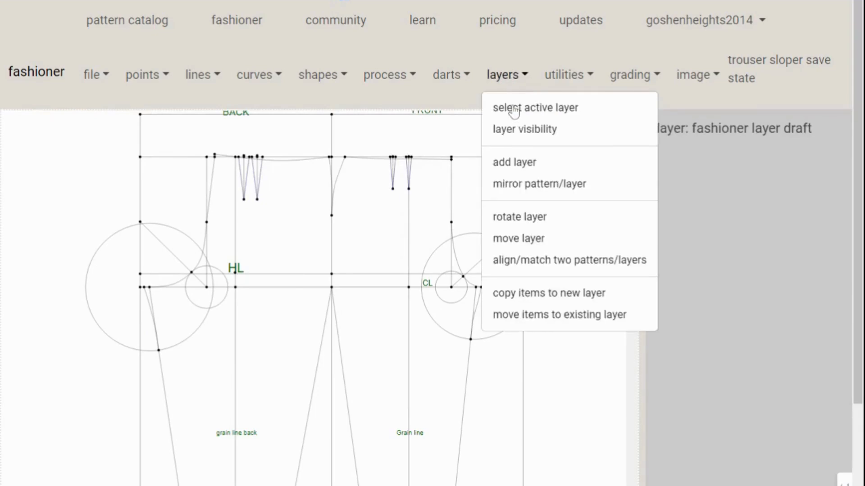
pyautogui.click(536, 136)
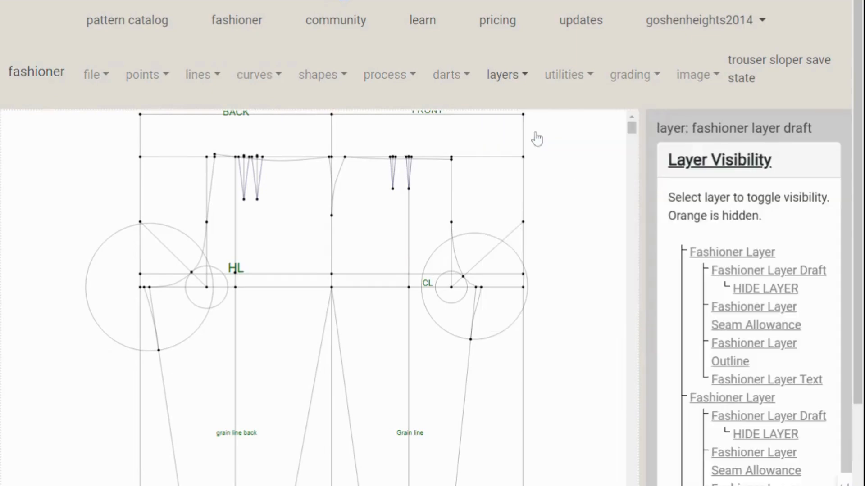
pyautogui.click(768, 294)
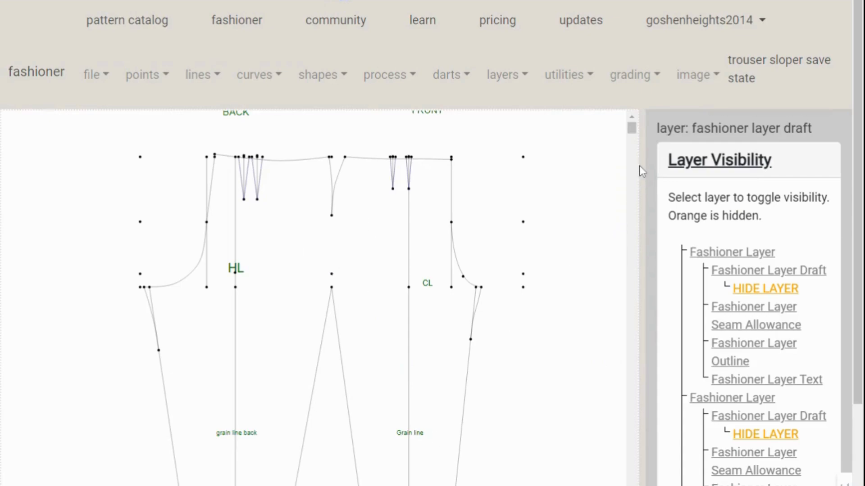
# Examine the cleaned-up back and front trouser draft from the waistline down to the hems
pyautogui.scroll(-7, 635, 141)
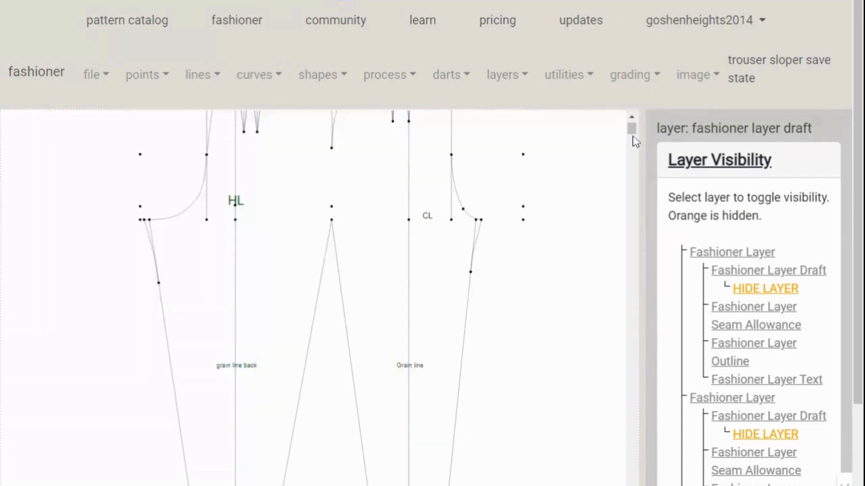
pyautogui.scroll(7, 635, 141)
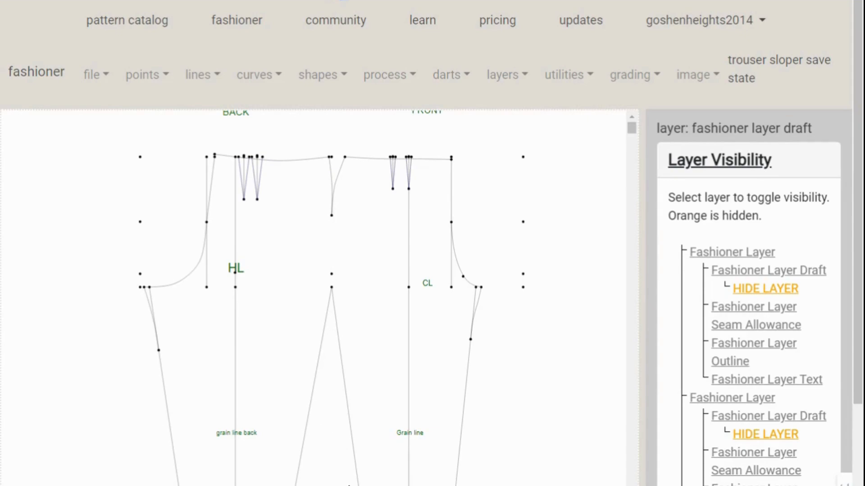
pyautogui.scroll(1, 532, 412)
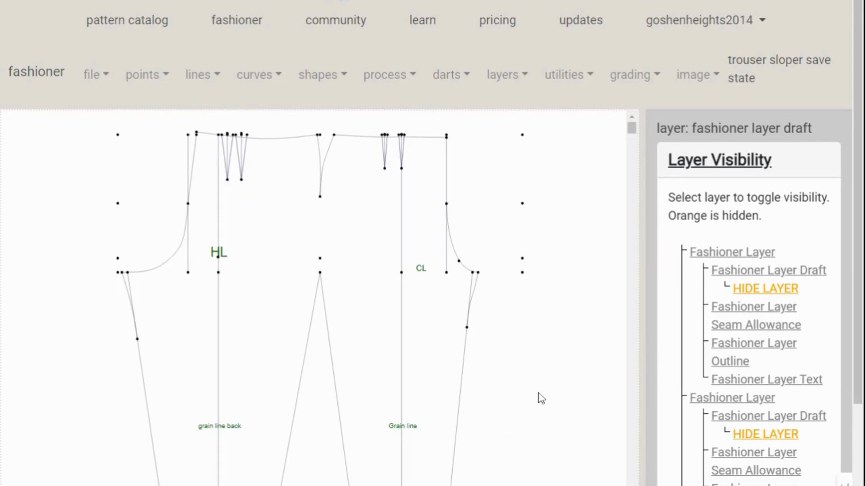
pyautogui.scroll(1, 545, 390)
pyautogui.scroll(1, 547, 394)
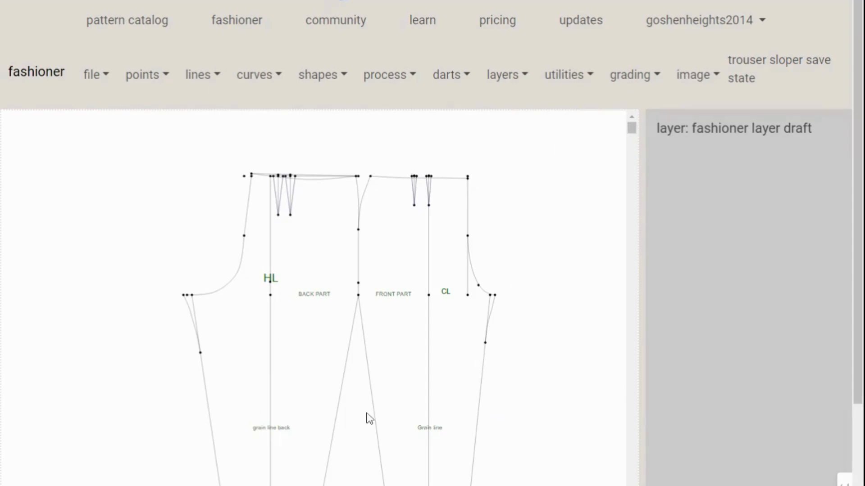
pyautogui.scroll(1, 579, 284)
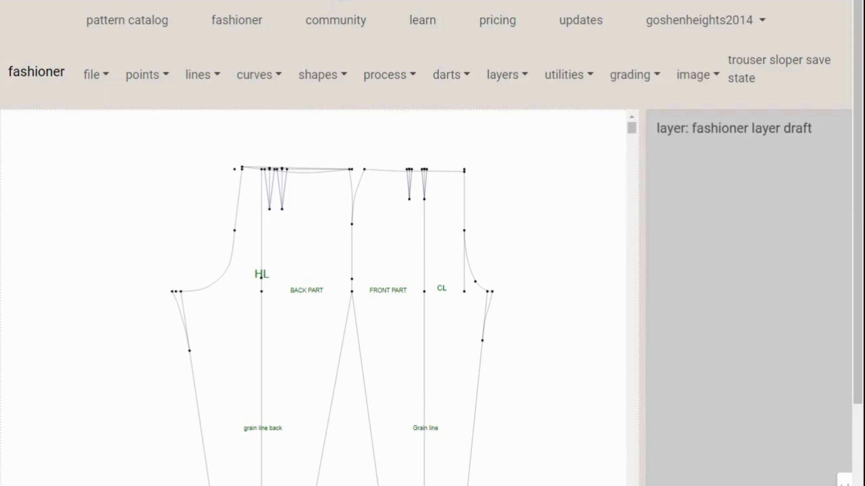
pyautogui.moveTo(632, 131)
pyautogui.mouseDown()
pyautogui.moveTo(631, 139)
pyautogui.moveTo(631, 124)
pyautogui.moveTo(635, 136)
pyautogui.mouseUp()
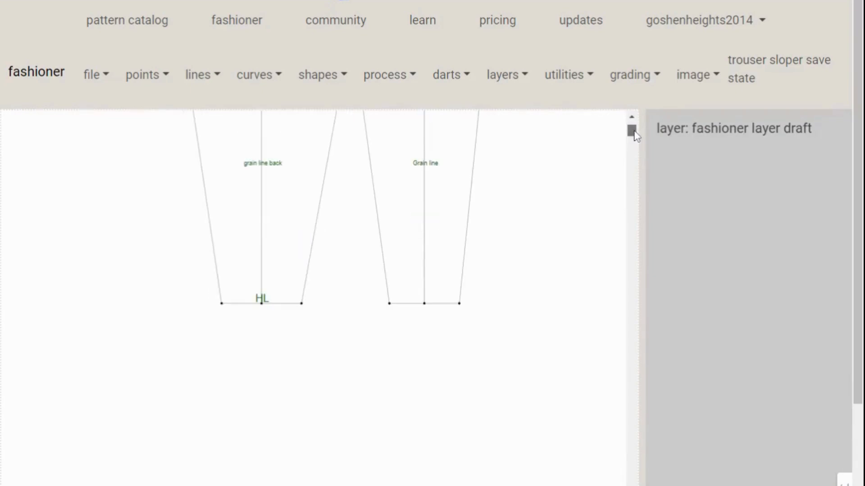
pyautogui.scroll(5, 635, 135)
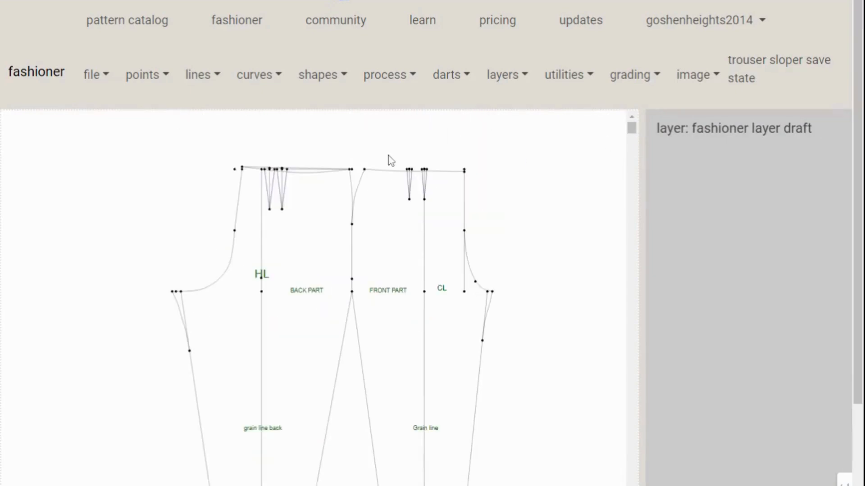
# Export the trouser sloper pattern as a PDF in A4 page size
pyautogui.click(93, 84)
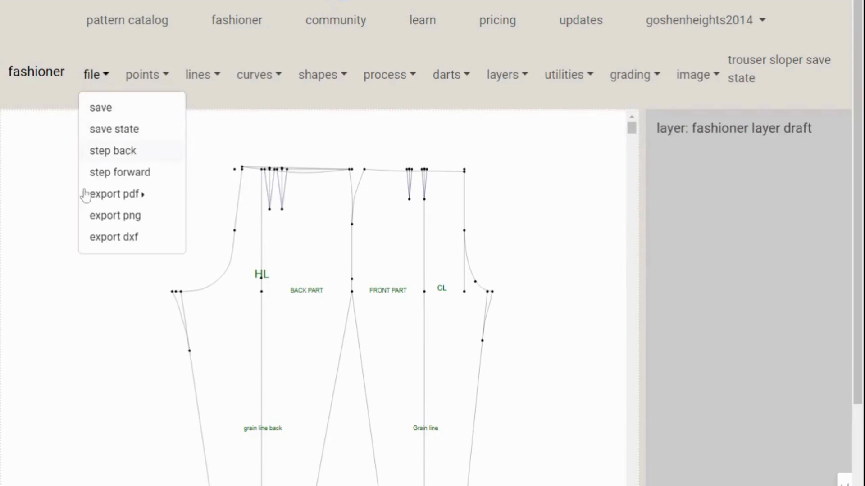
pyautogui.click(126, 205)
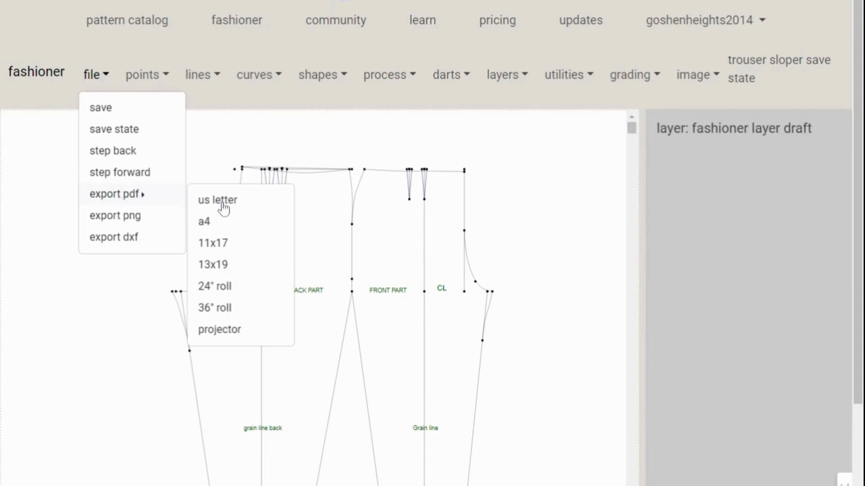
pyautogui.click(205, 223)
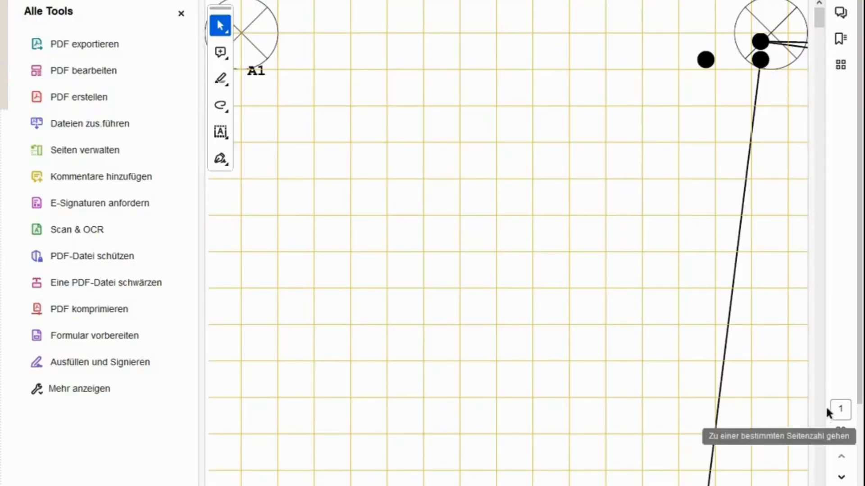
# Examine the tiled pages of the exported pattern PDF from A1 through to E2, including their grid and alignment marks
pyautogui.scroll(-5, 783, 379)
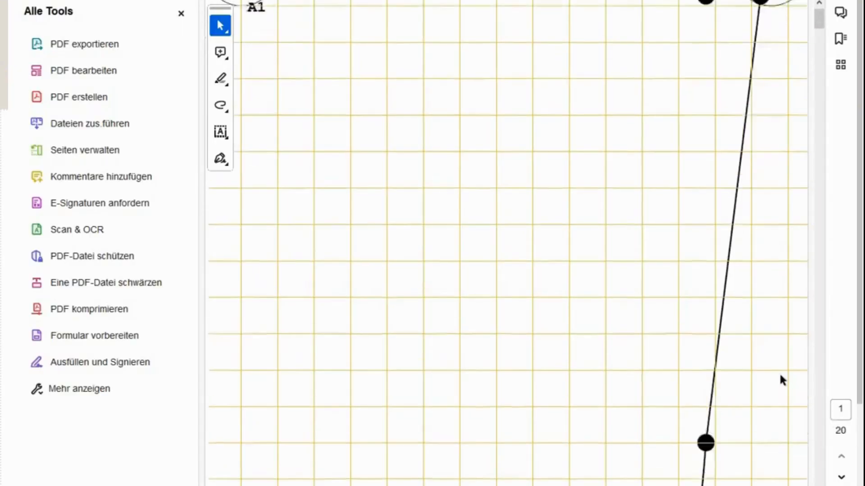
pyautogui.scroll(-5, 779, 380)
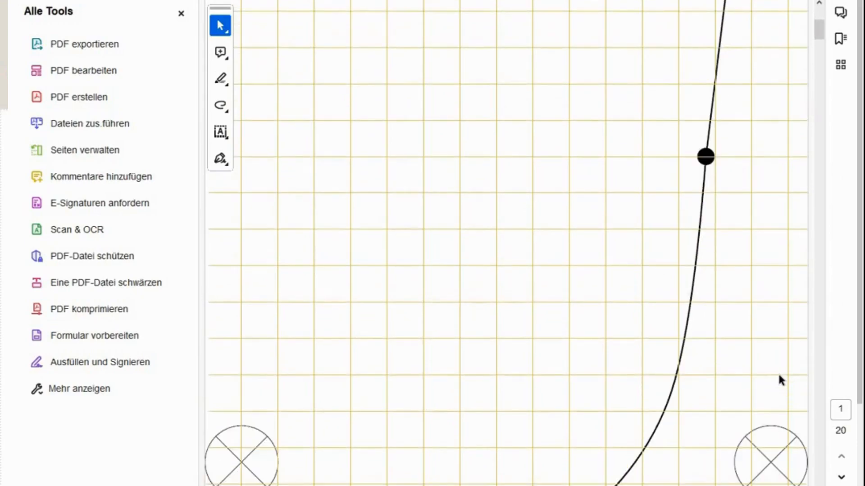
pyautogui.scroll(-7, 779, 377)
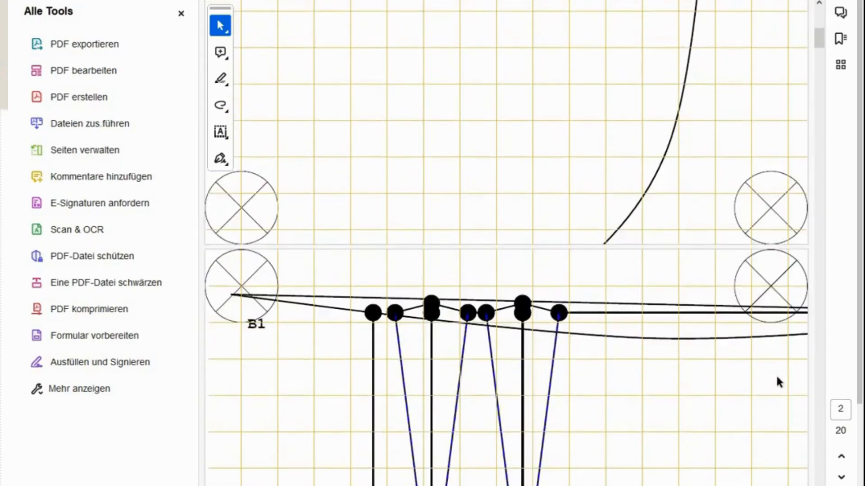
pyautogui.scroll(-4, 776, 377)
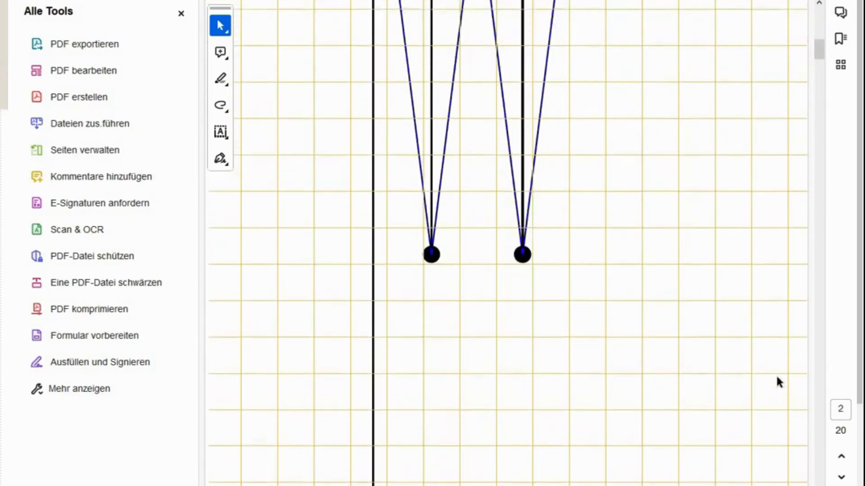
pyautogui.scroll(-8, 779, 382)
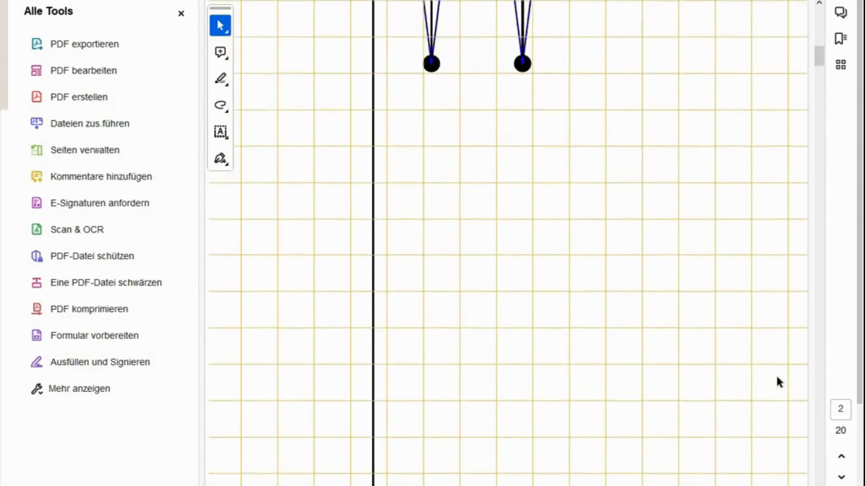
pyautogui.scroll(-6, 777, 377)
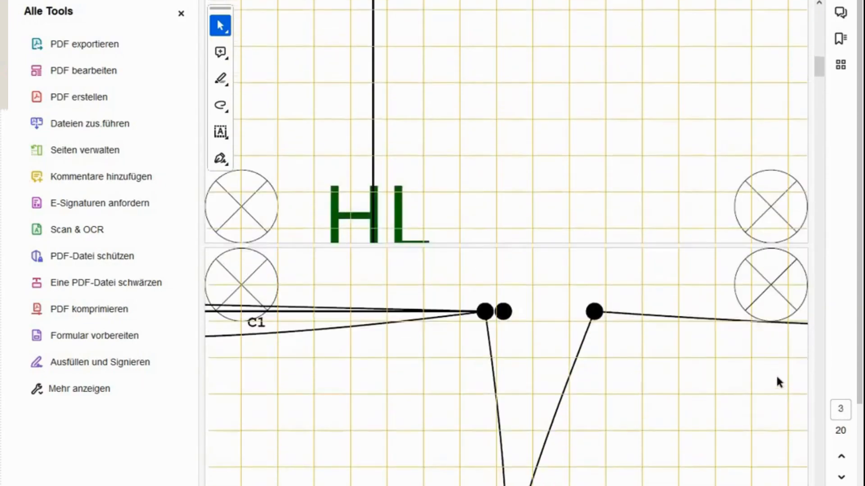
pyautogui.scroll(-6, 776, 377)
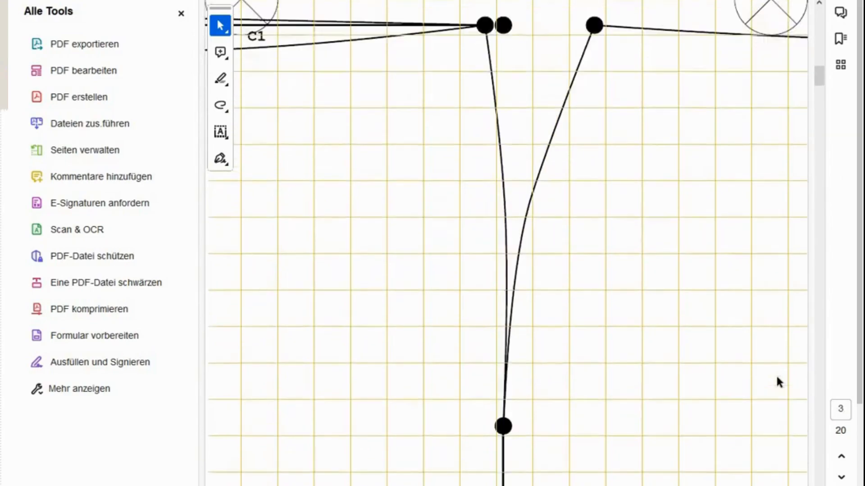
pyautogui.scroll(-9, 776, 377)
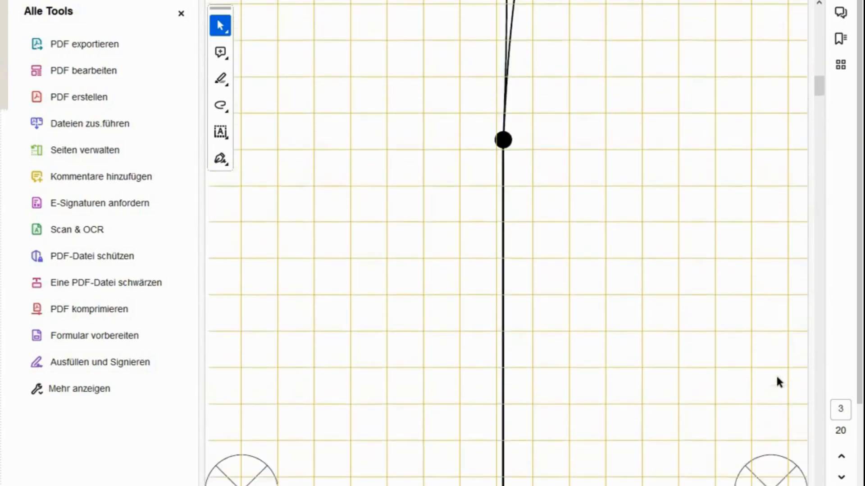
pyautogui.scroll(-13, 776, 378)
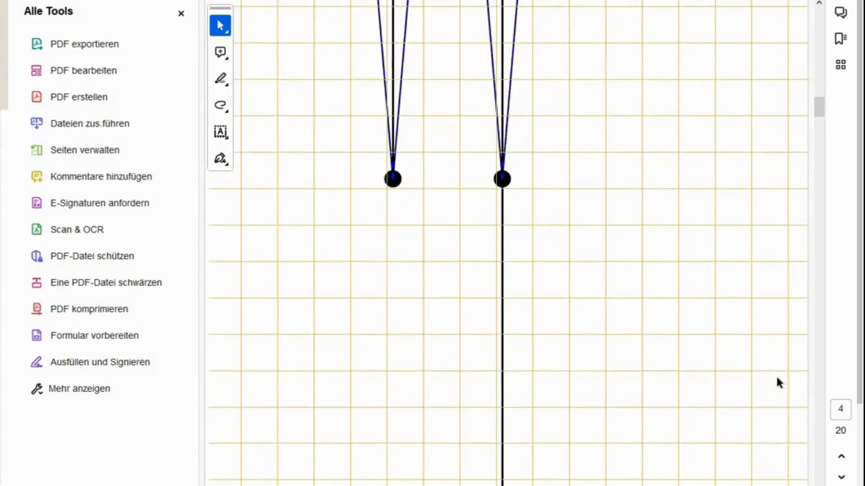
pyautogui.scroll(-14, 776, 379)
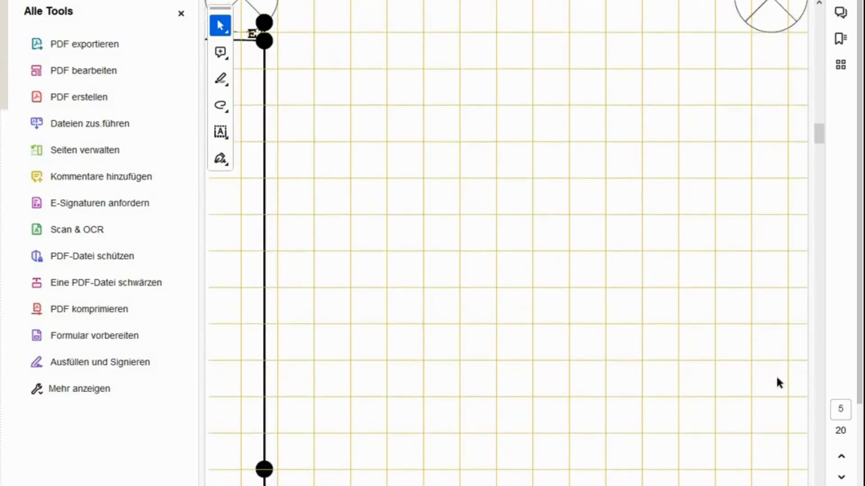
pyautogui.scroll(-14, 775, 383)
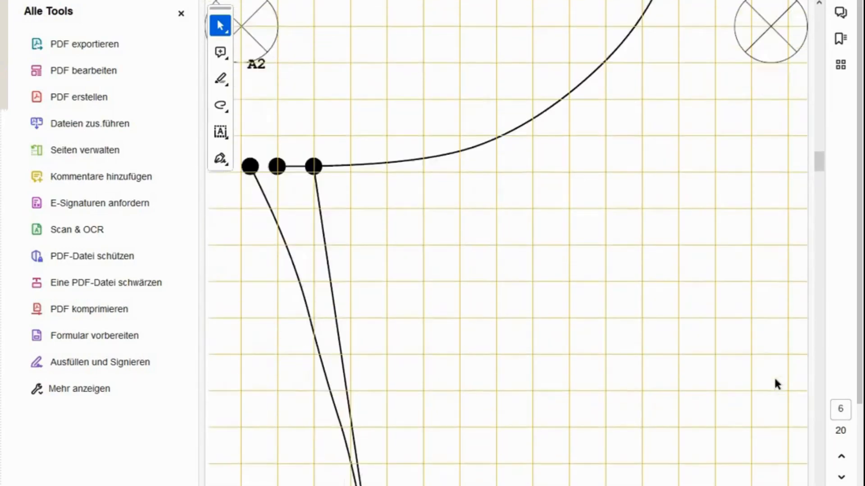
pyautogui.scroll(-14, 775, 383)
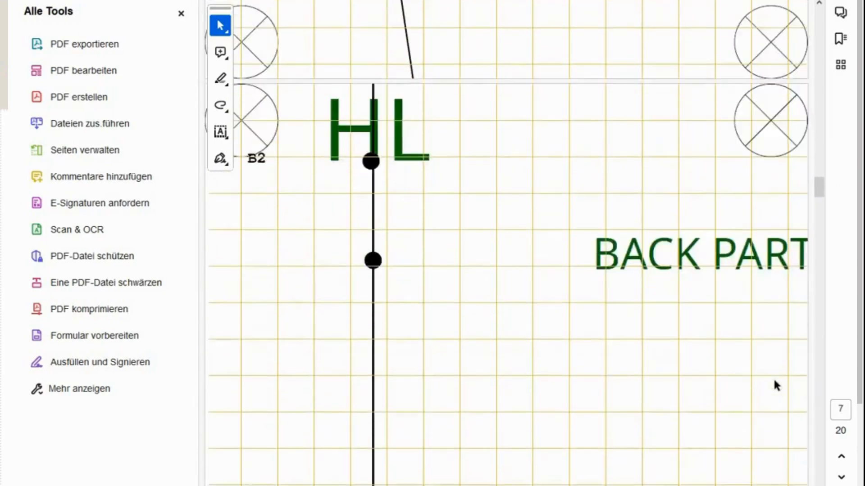
pyautogui.scroll(-14, 776, 385)
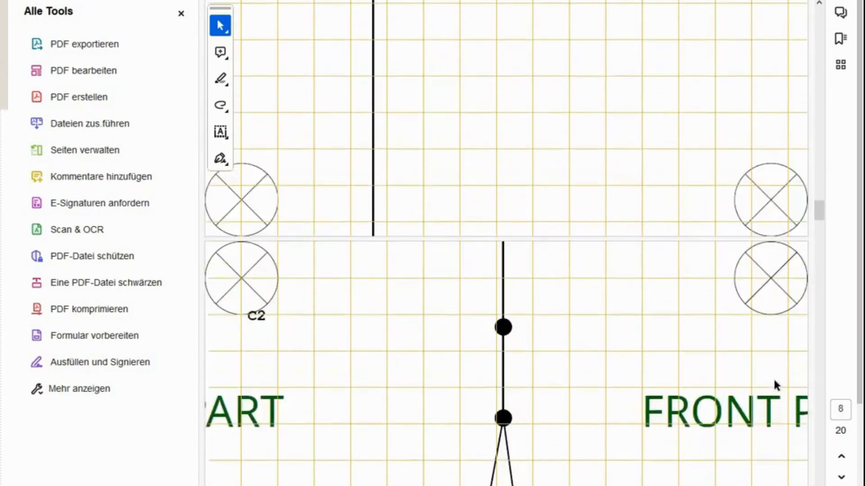
pyautogui.scroll(-14, 775, 386)
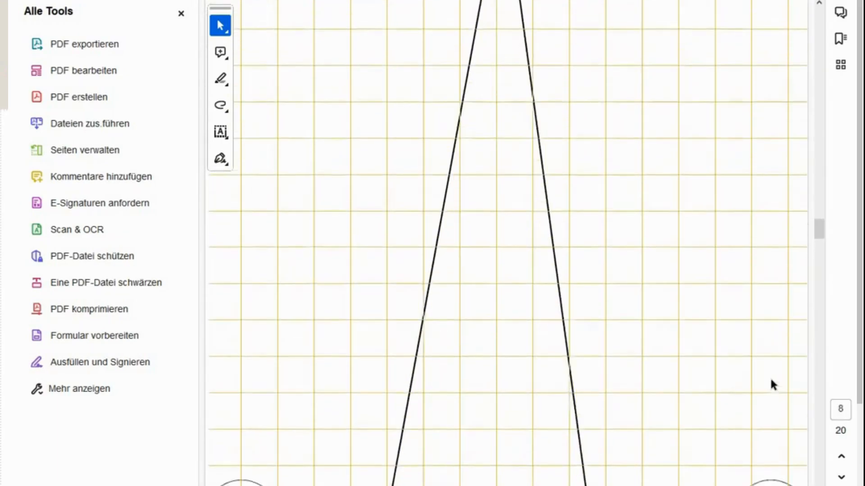
pyautogui.scroll(-14, 770, 381)
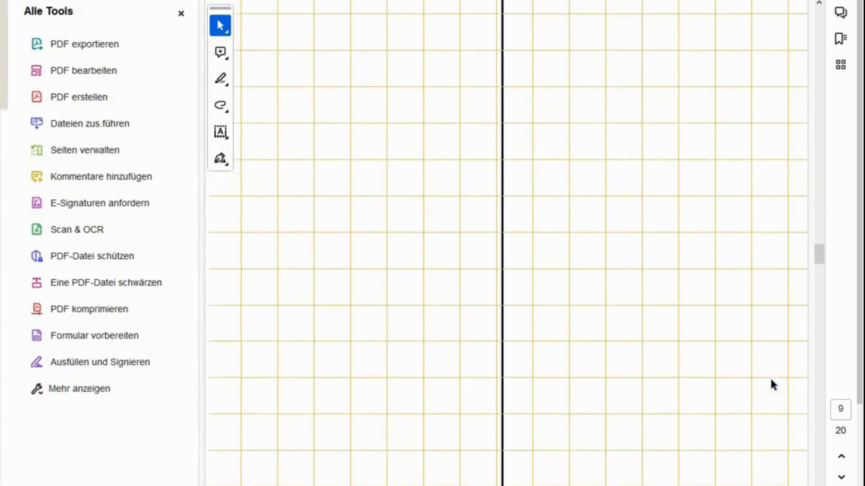
pyautogui.scroll(-2, 772, 384)
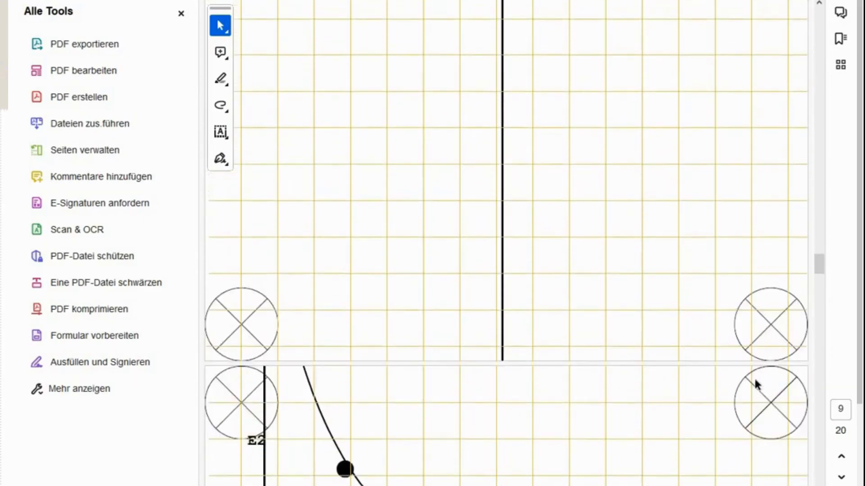